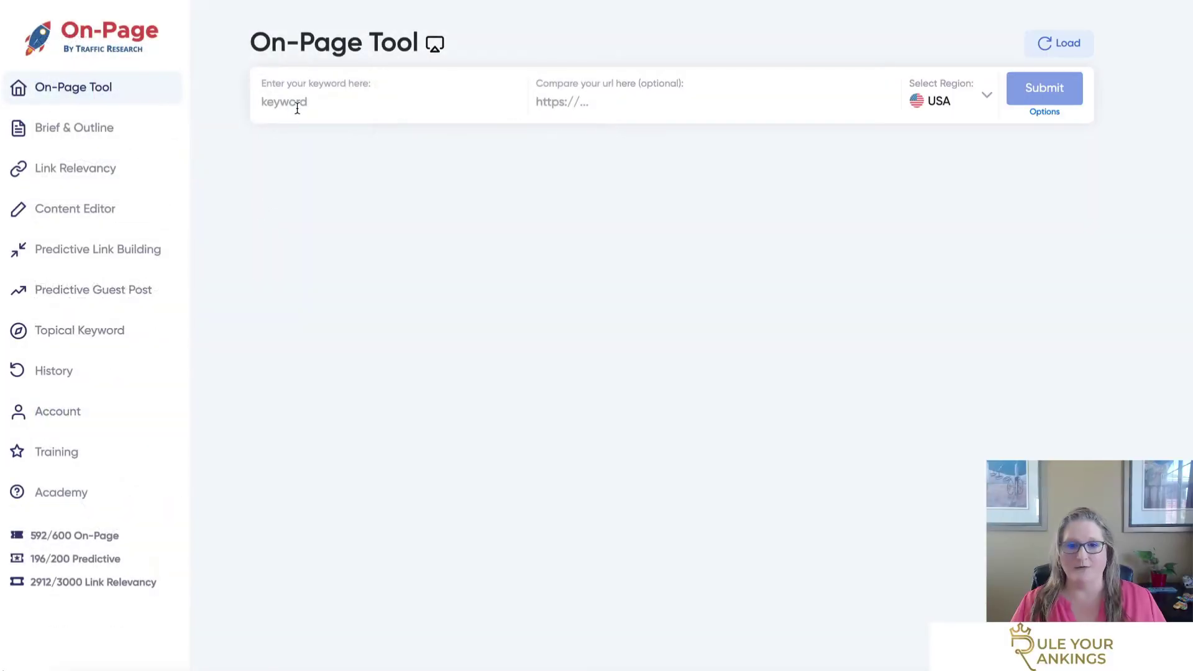
- Run a relevance scan for 'paleo diet app' against the pasted ultimatepaleoguide apps guide URL
{"action": "left_click", "coordinate": [297, 102]}
{"action": "type", "text": "paleo diet app"}
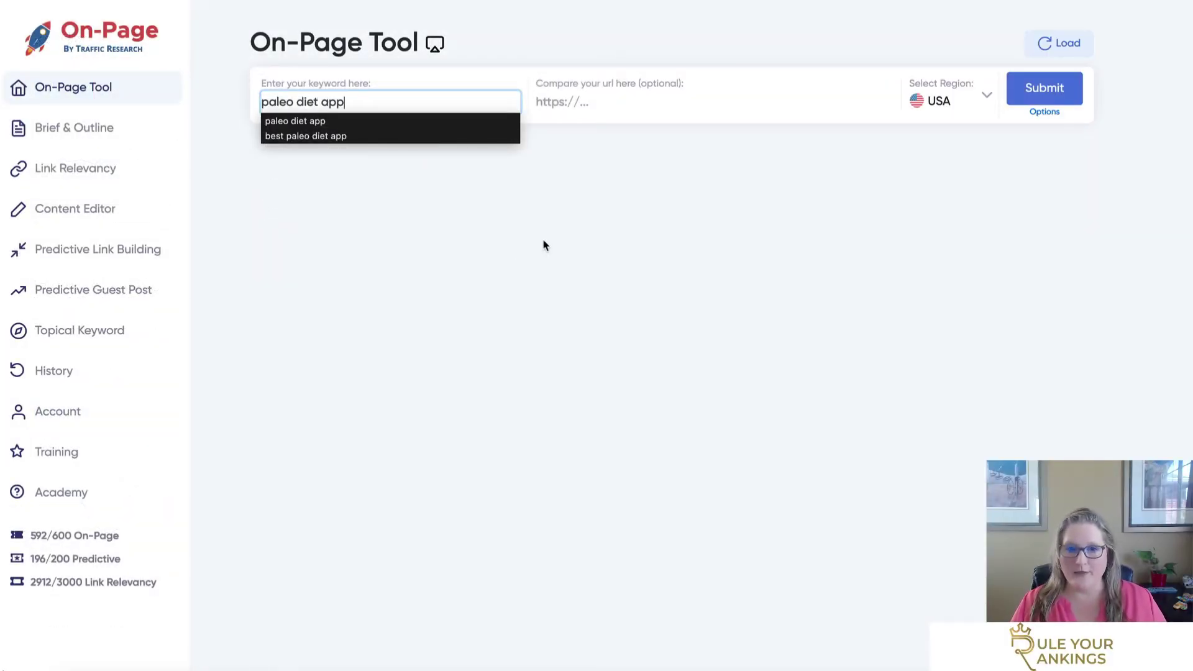
{"action": "left_click", "coordinate": [566, 200]}
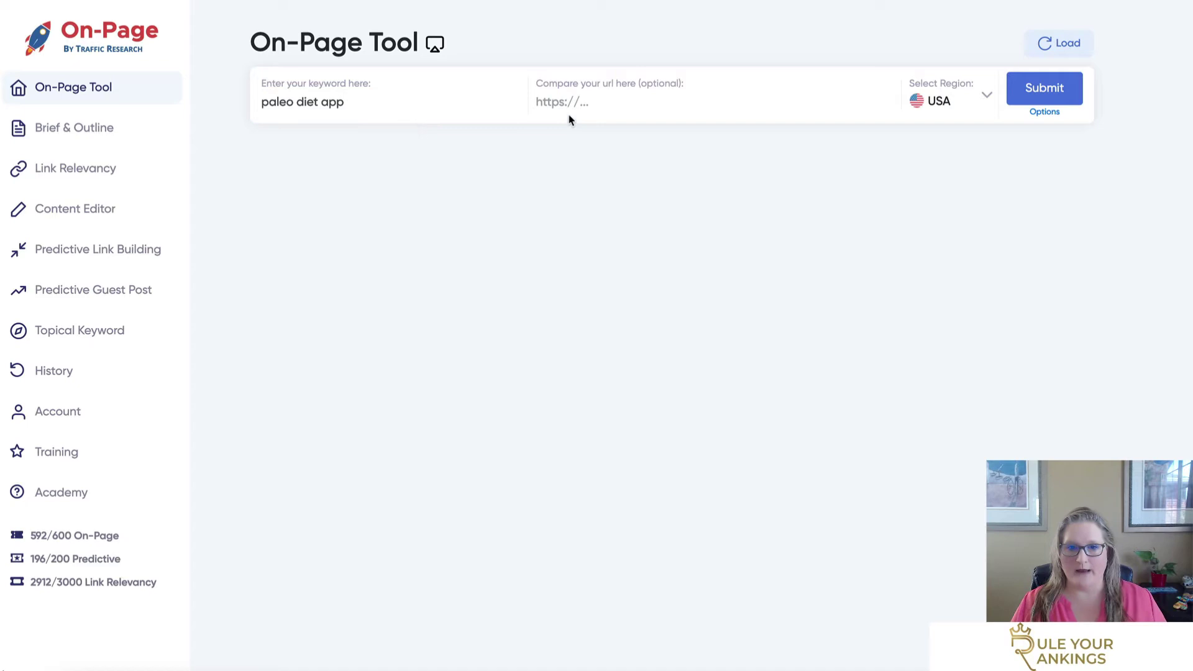
{"action": "left_click", "coordinate": [571, 104]}
{"action": "type", "text": "https://ultimatepaleoguide.com/ultimate-guide-paleo-apps/"}
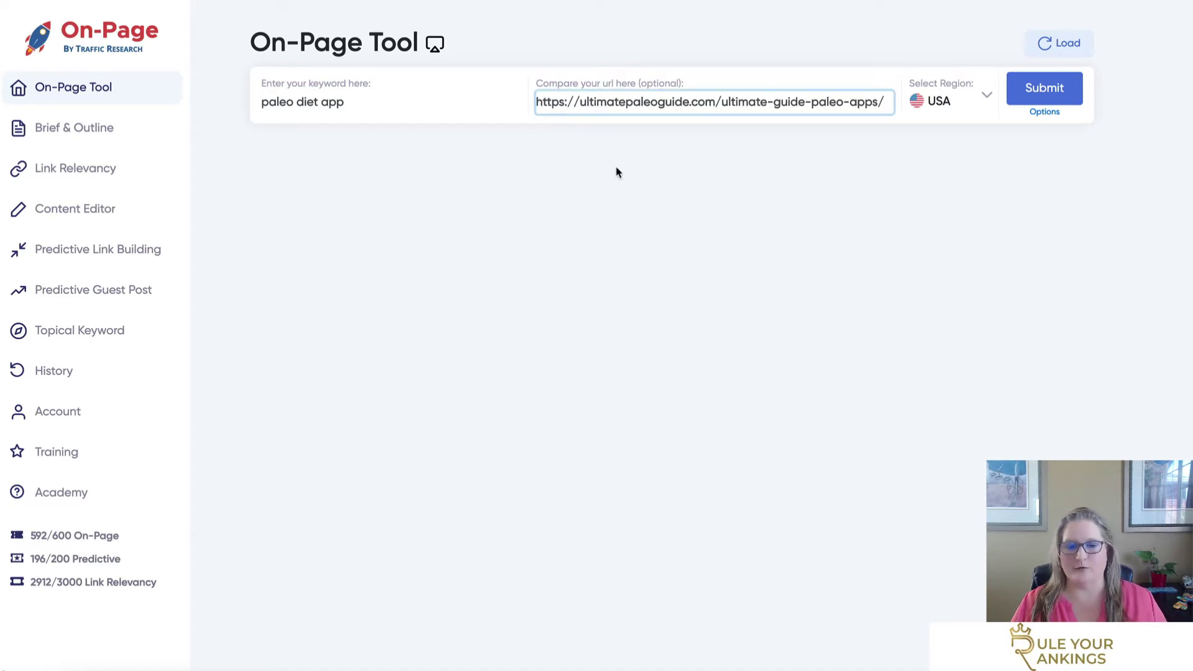
{"action": "left_click", "coordinate": [617, 172]}
{"action": "left_click", "coordinate": [1040, 90]}
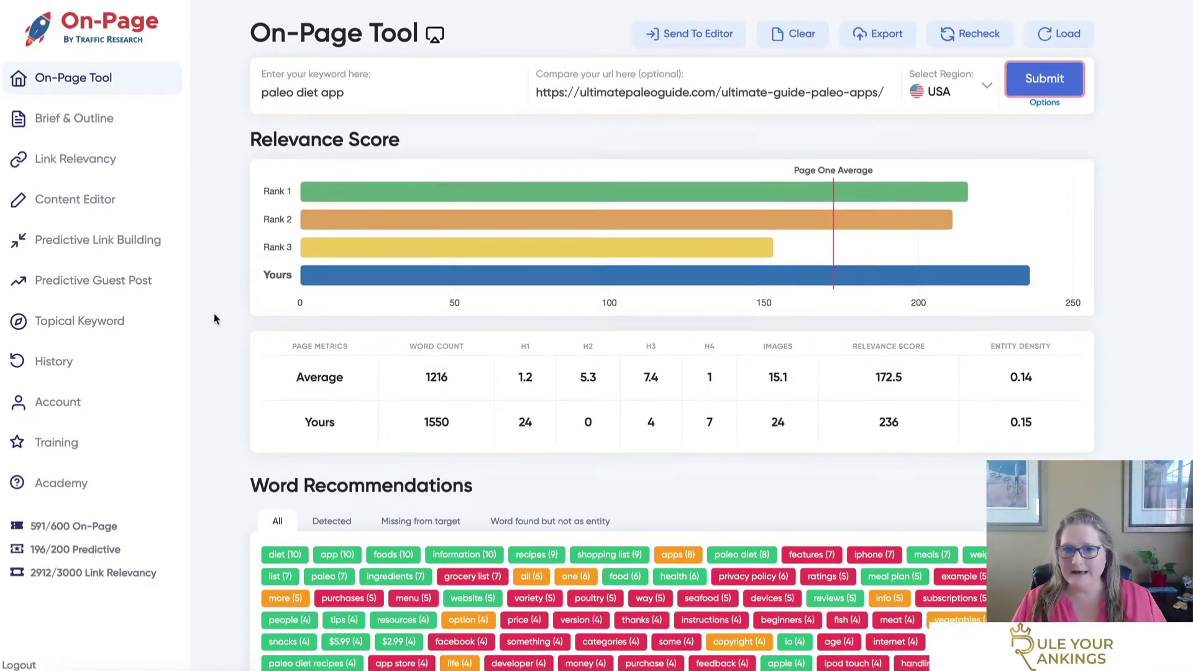
{"action": "scroll", "coordinate": [223, 312], "scroll_direction": "down", "scroll_amount": 2}
{"action": "scroll", "coordinate": [209, 314], "scroll_direction": "down", "scroll_amount": 1}
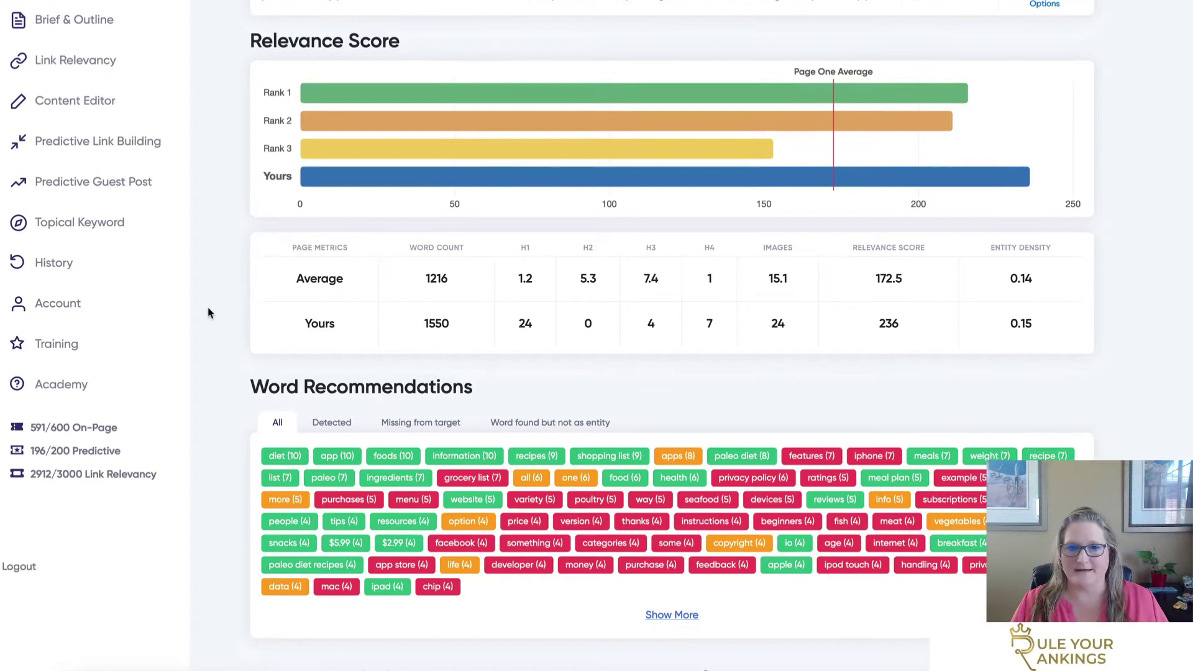
{"action": "scroll", "coordinate": [232, 316], "scroll_direction": "down", "scroll_amount": 3}
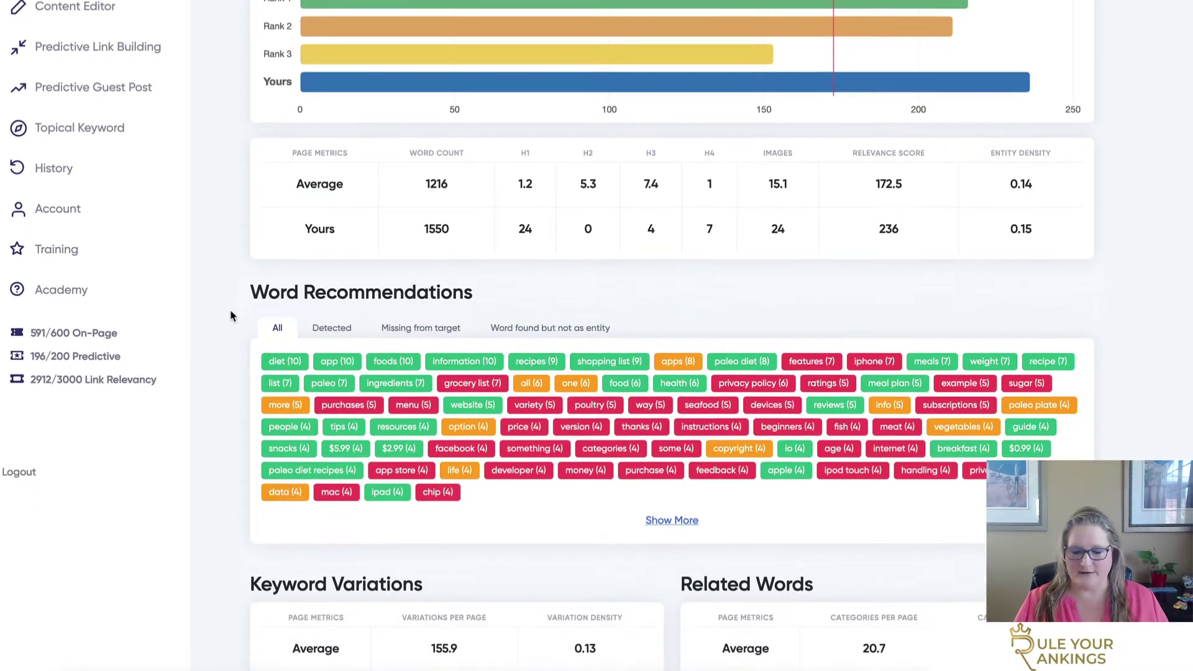
- Highlight the page metrics row in the paleo diet app report, then clear the highlight
{"action": "left_click_drag", "start_coordinate": [298, 195], "coordinate": [541, 196]}
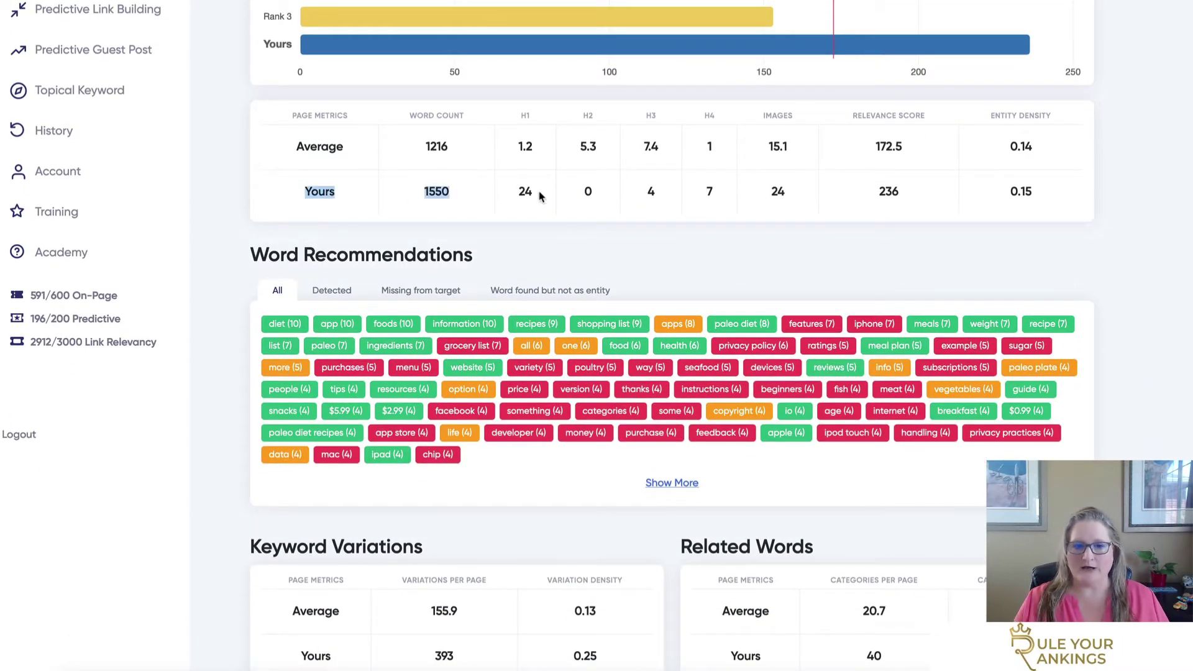
{"action": "left_click", "coordinate": [732, 274]}
{"action": "scroll", "coordinate": [208, 382], "scroll_direction": "down", "scroll_amount": 5}
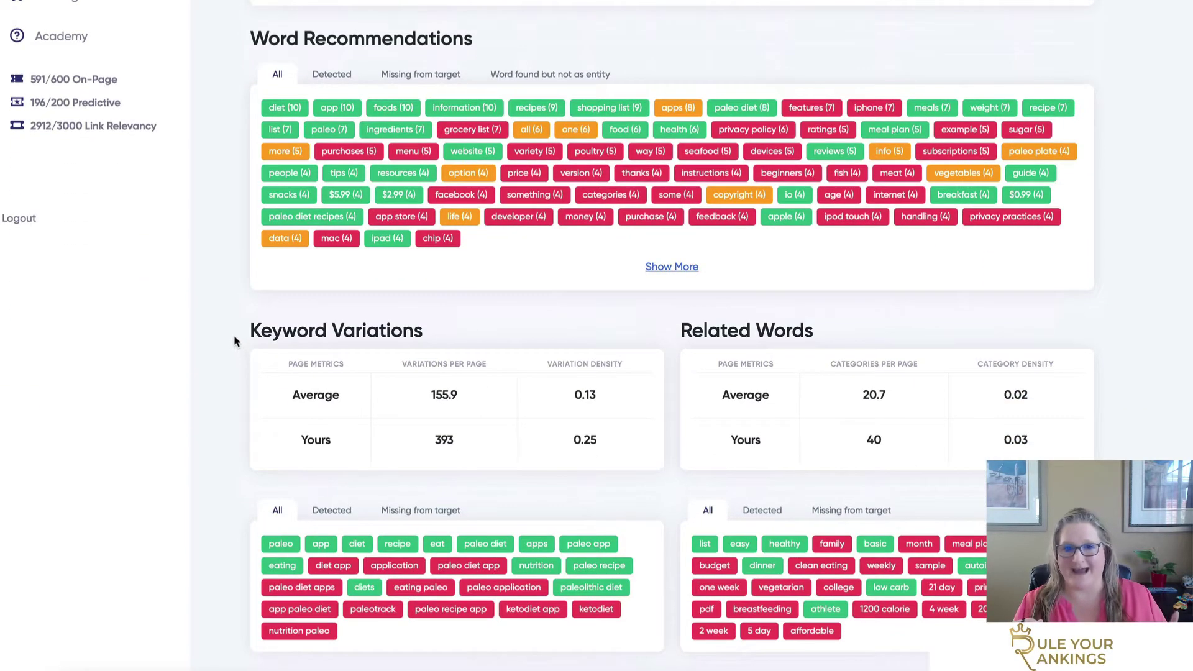
{"action": "scroll", "coordinate": [234, 342], "scroll_direction": "down", "scroll_amount": 4}
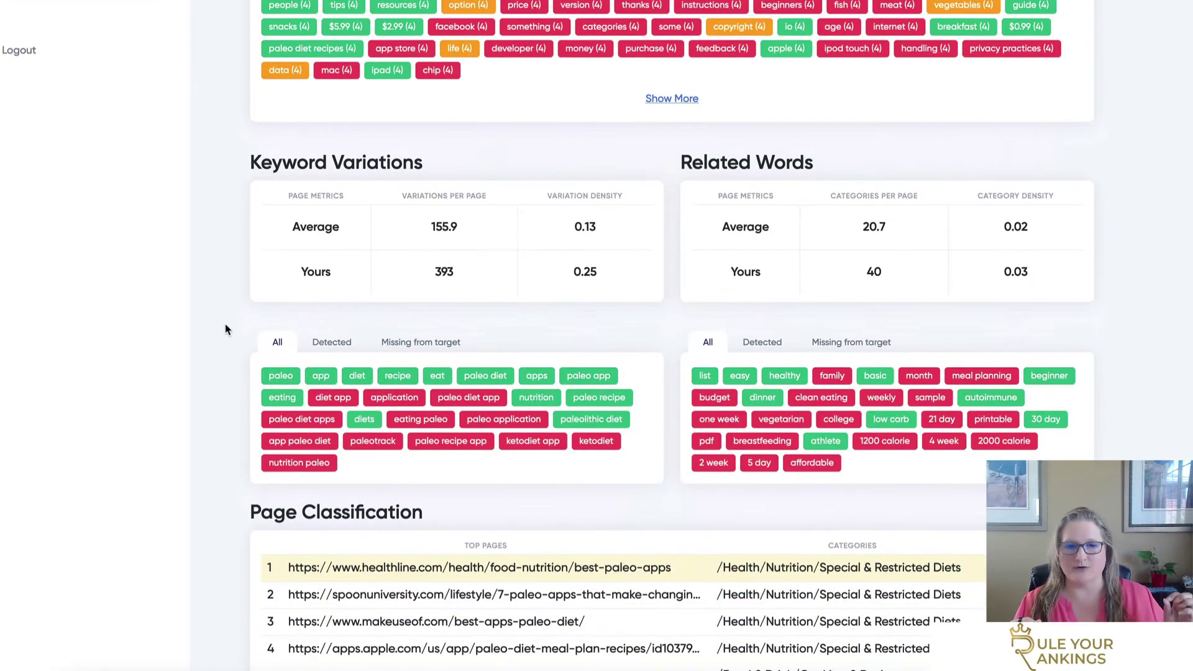
{"action": "scroll", "coordinate": [226, 329], "scroll_direction": "down", "scroll_amount": 4}
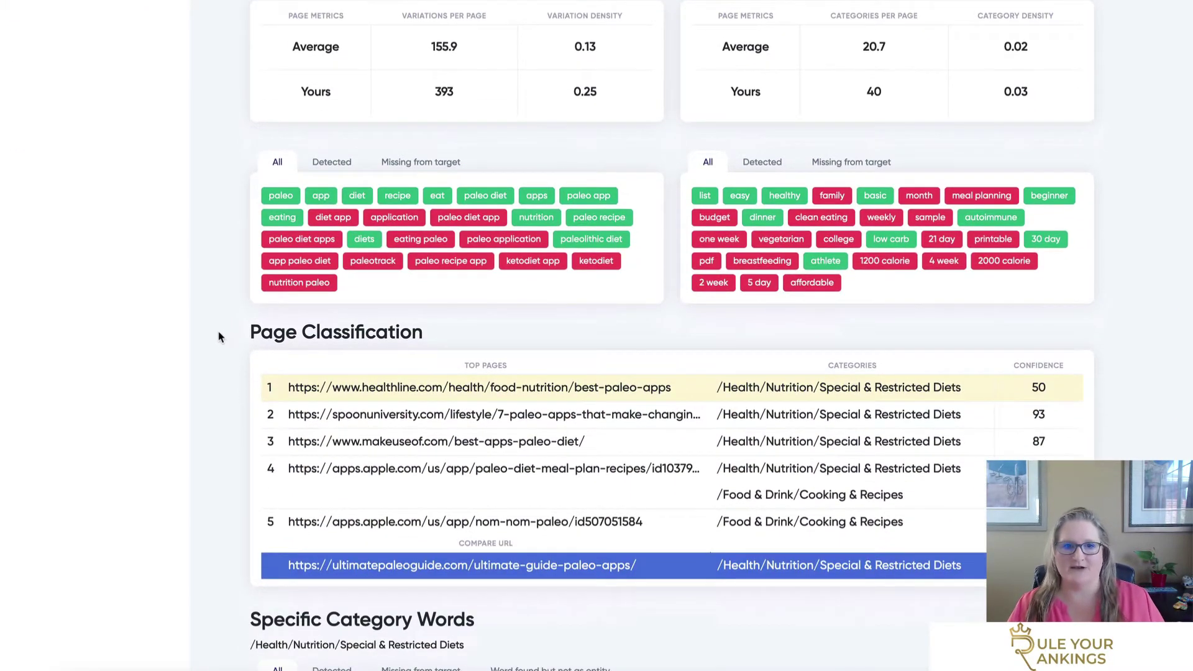
{"action": "scroll", "coordinate": [220, 336], "scroll_direction": "down", "scroll_amount": 5}
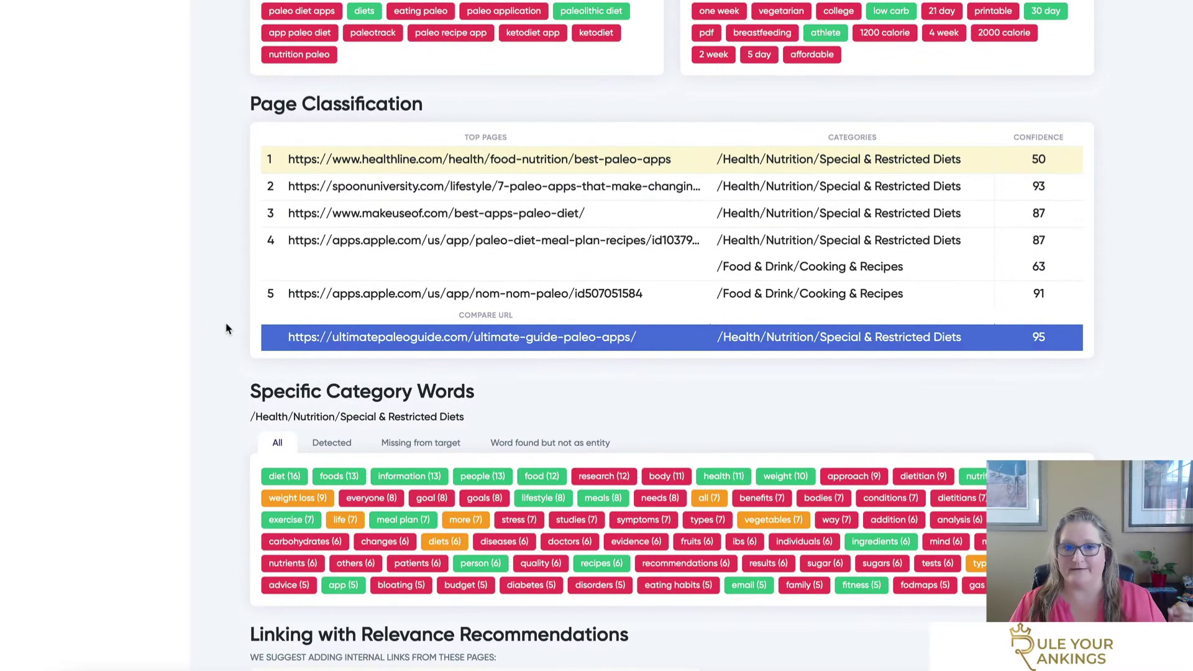
{"action": "scroll", "coordinate": [211, 331], "scroll_direction": "down", "scroll_amount": 3}
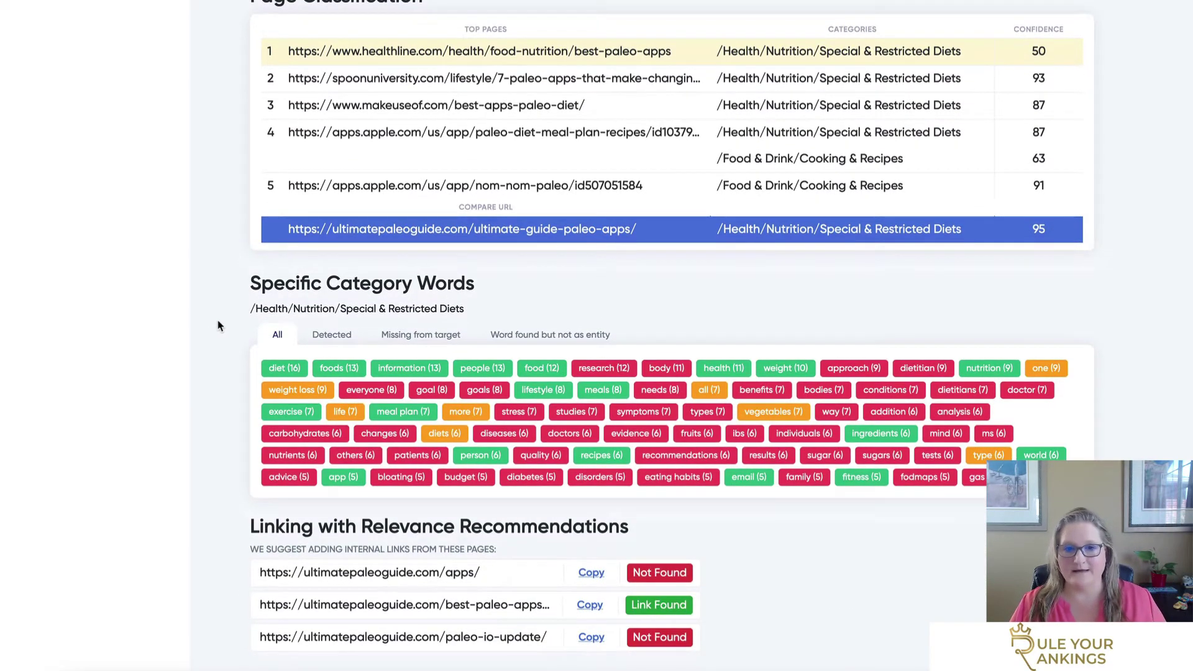
{"action": "scroll", "coordinate": [219, 325], "scroll_direction": "down", "scroll_amount": 2}
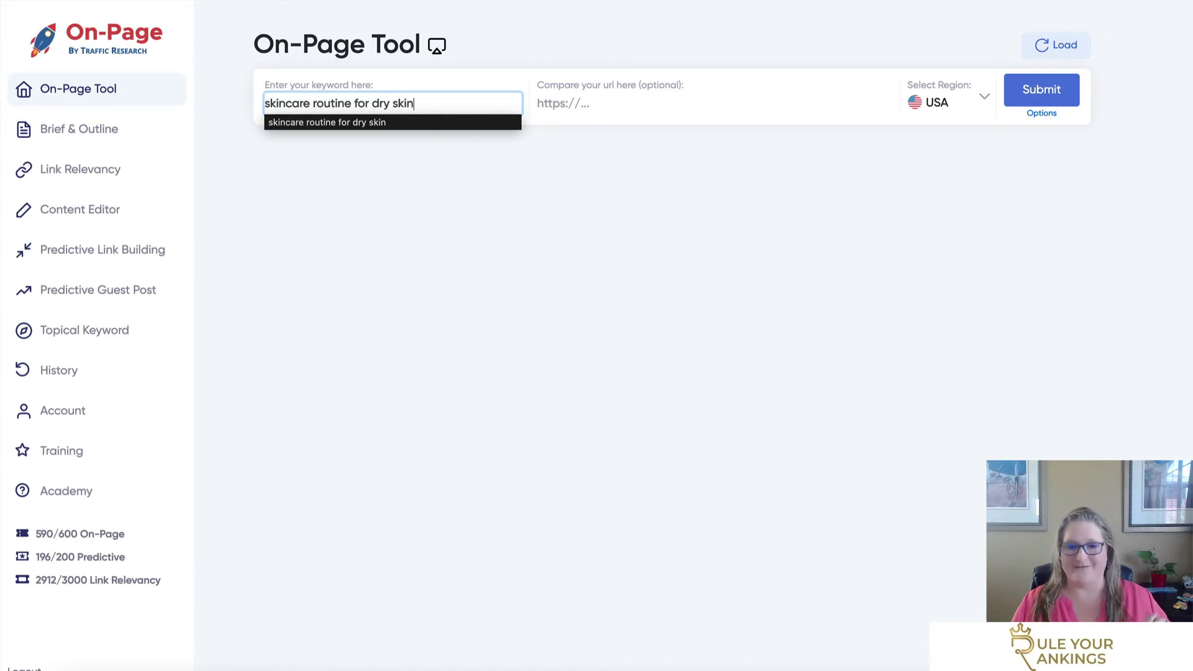
- Run the 'skincare routine for dry skin' scan against the pasted beautybay article URL
{"action": "left_click", "coordinate": [564, 106]}
{"action": "key", "text": "ctrl+v"}
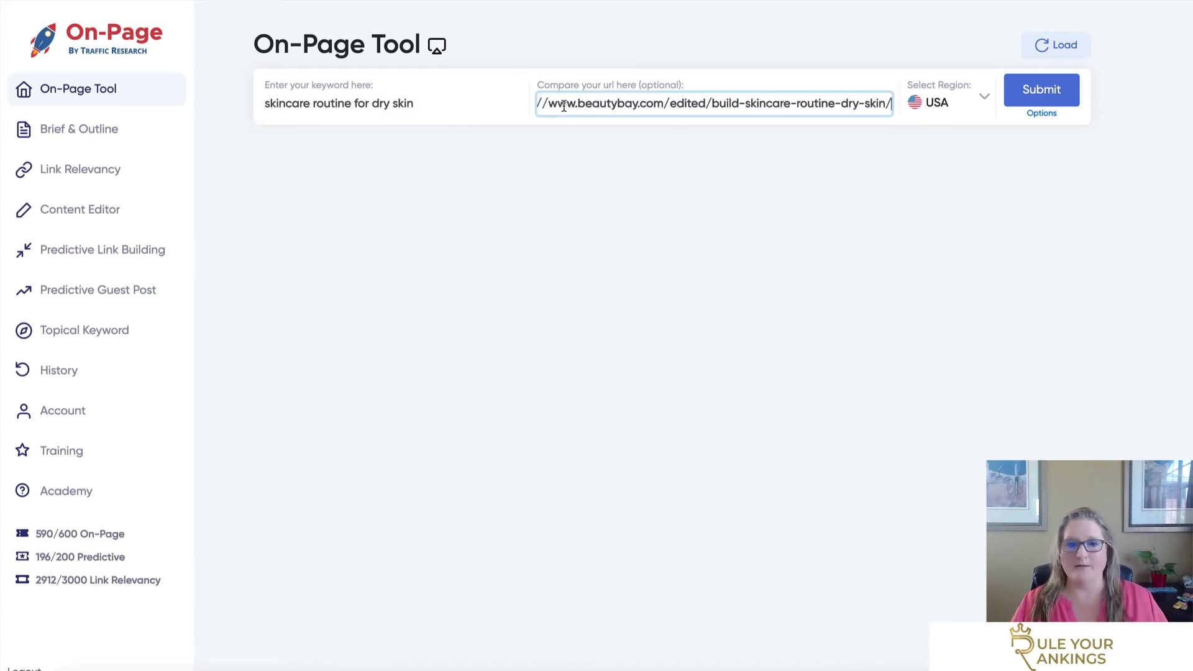
{"action": "left_click", "coordinate": [1041, 90]}
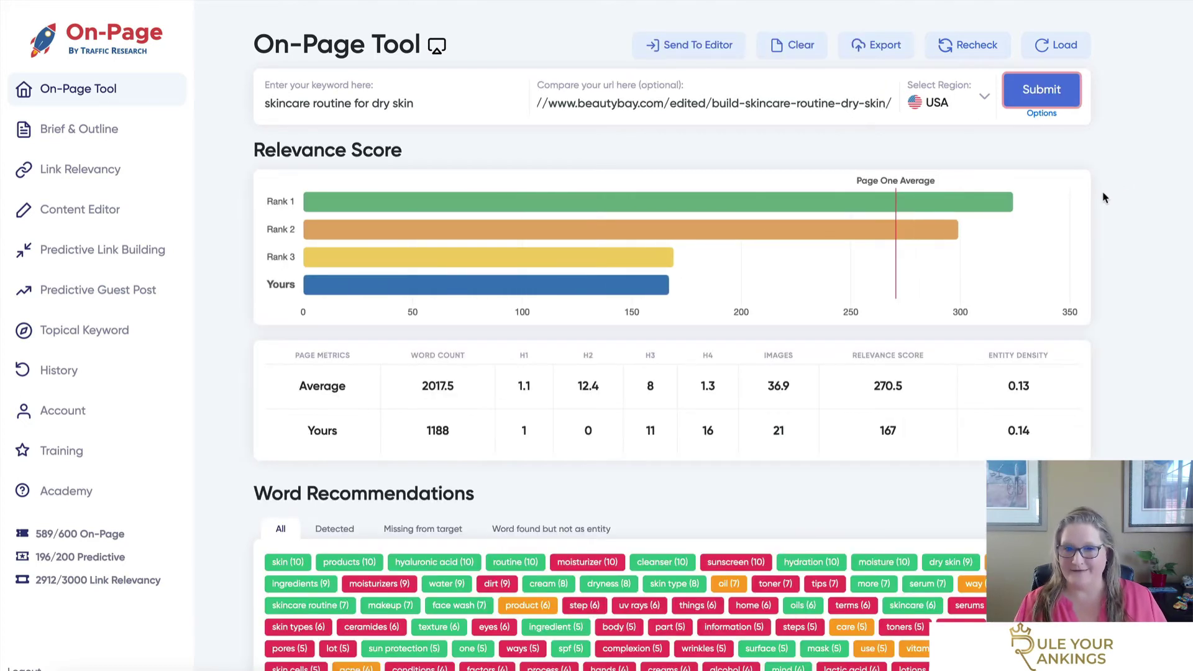
{"action": "scroll", "coordinate": [1112, 200], "scroll_direction": "down", "scroll_amount": 2}
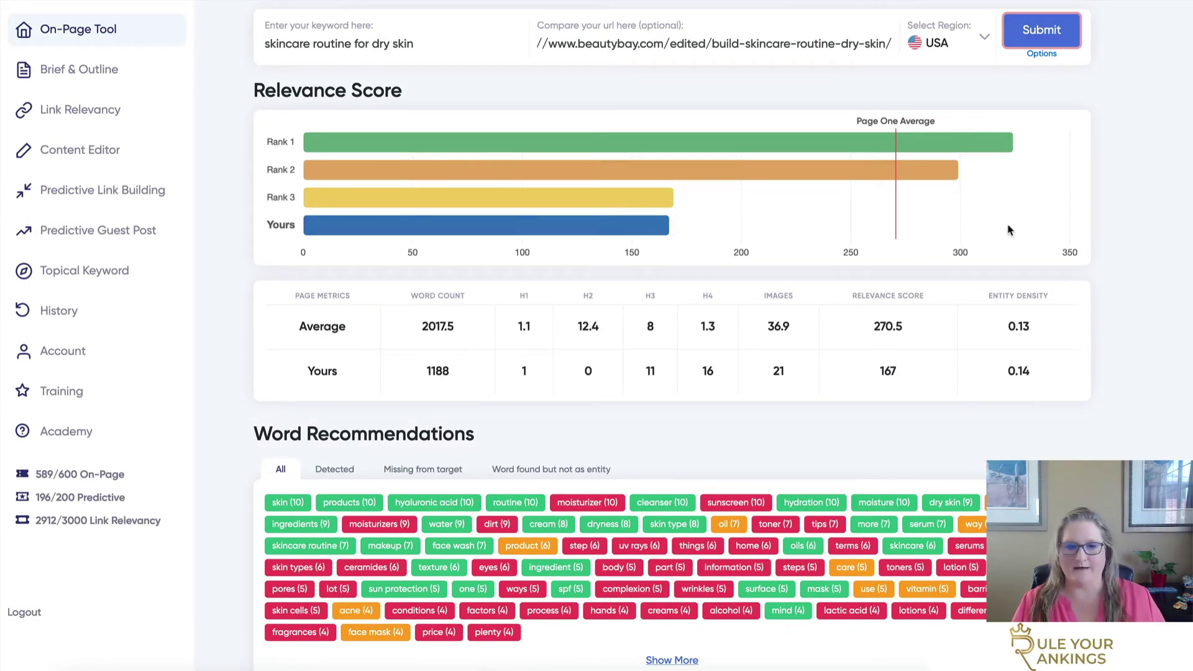
{"action": "scroll", "coordinate": [1140, 240], "scroll_direction": "down", "scroll_amount": 3}
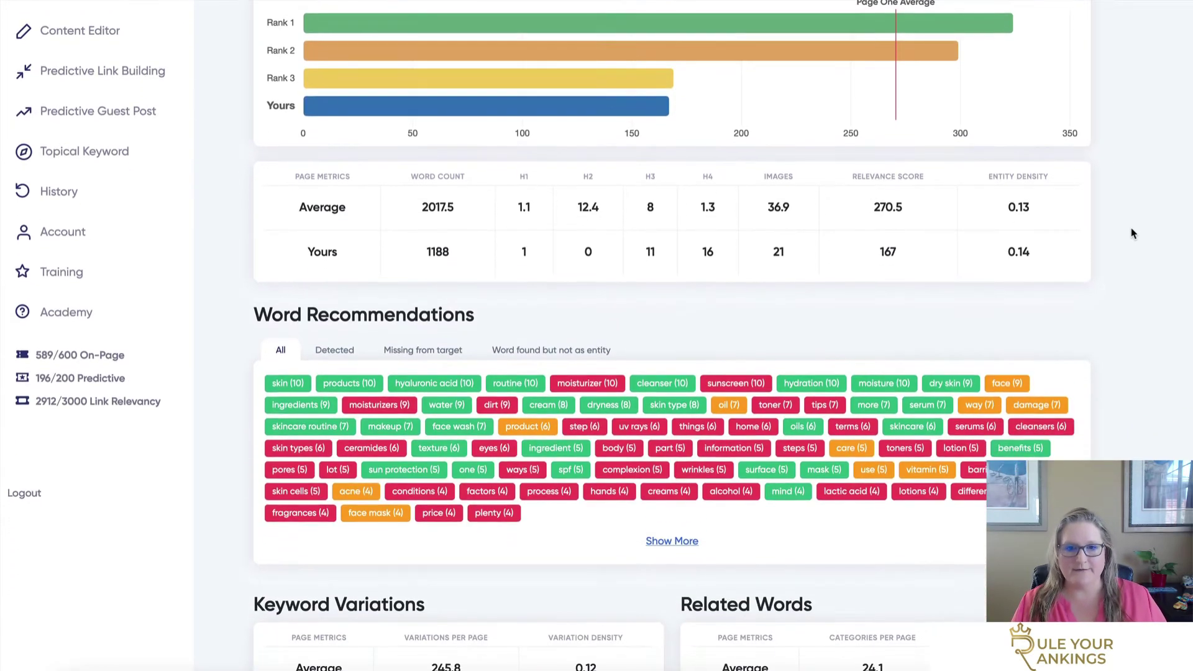
{"action": "scroll", "coordinate": [1130, 232], "scroll_direction": "down", "scroll_amount": 2}
{"action": "scroll", "coordinate": [1146, 223], "scroll_direction": "down", "scroll_amount": 2}
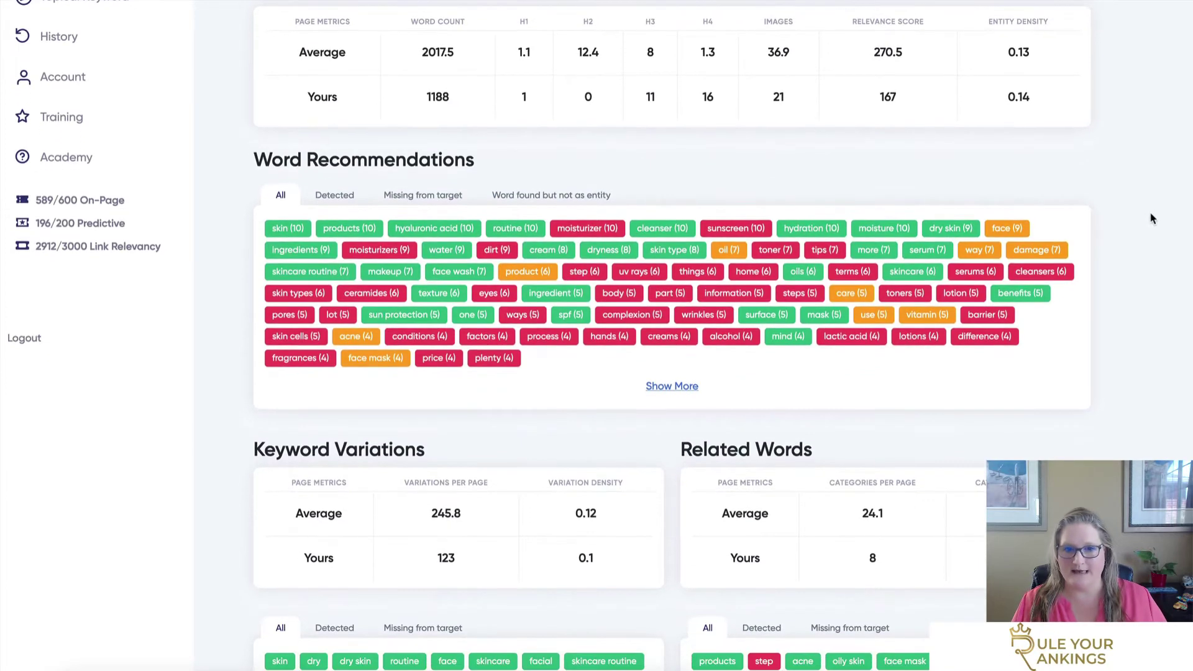
{"action": "scroll", "coordinate": [1151, 216], "scroll_direction": "down", "scroll_amount": 2}
{"action": "scroll", "coordinate": [1156, 216], "scroll_direction": "down", "scroll_amount": 2}
{"action": "scroll", "coordinate": [1162, 216], "scroll_direction": "down", "scroll_amount": 1}
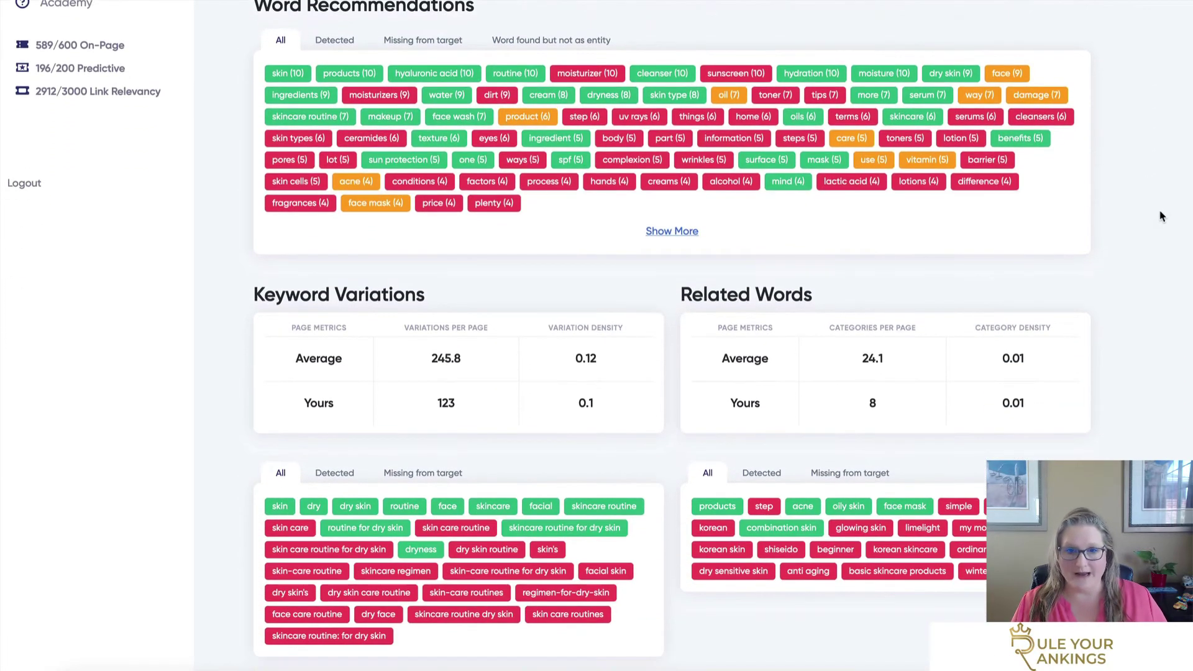
{"action": "scroll", "coordinate": [1157, 220], "scroll_direction": "down", "scroll_amount": 2}
{"action": "scroll", "coordinate": [1154, 219], "scroll_direction": "down", "scroll_amount": 2}
{"action": "scroll", "coordinate": [1148, 214], "scroll_direction": "down", "scroll_amount": 1}
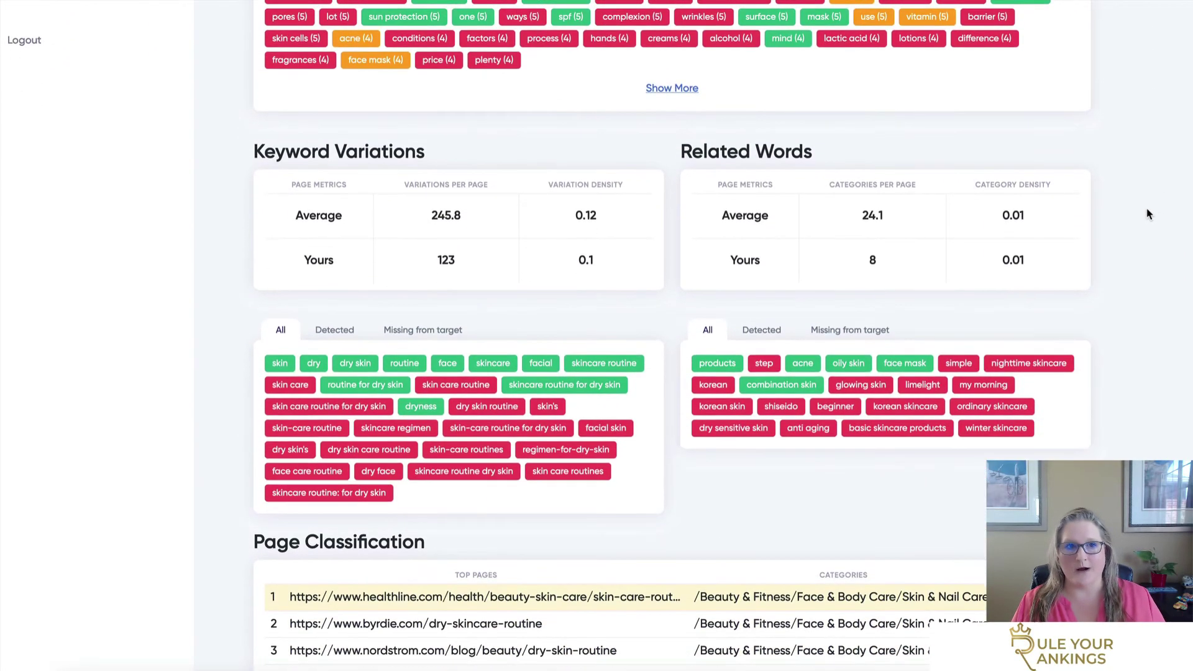
{"action": "scroll", "coordinate": [1143, 221], "scroll_direction": "down", "scroll_amount": 2}
{"action": "scroll", "coordinate": [1144, 222], "scroll_direction": "down", "scroll_amount": 2}
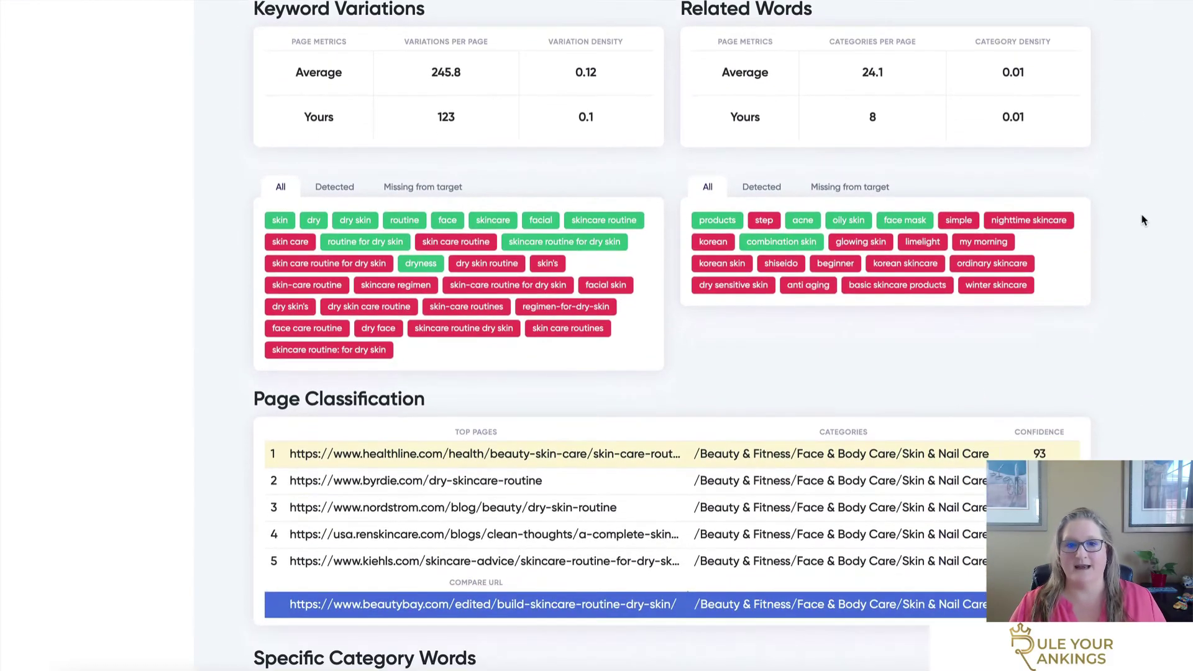